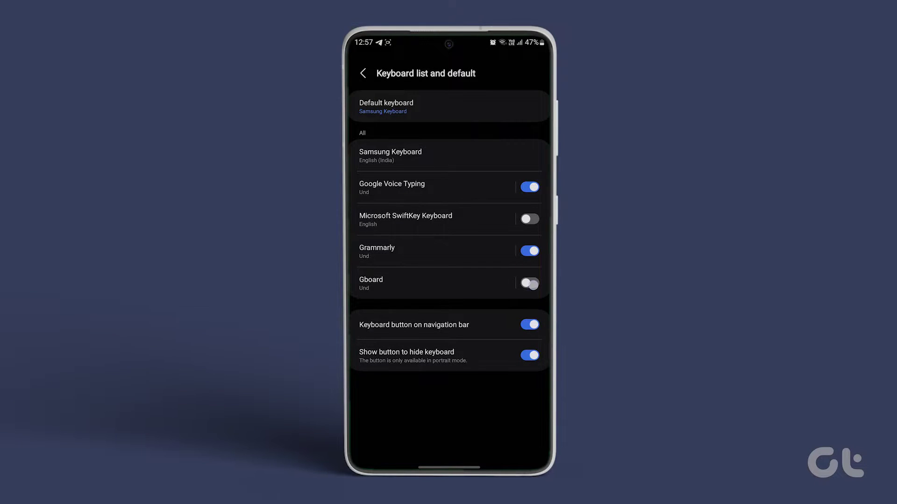
# Switch Gboard on in the keyboard list, accept the warning, and bring up the input method chooser.
pyautogui.click(534, 284)
pyautogui.click(494, 436)
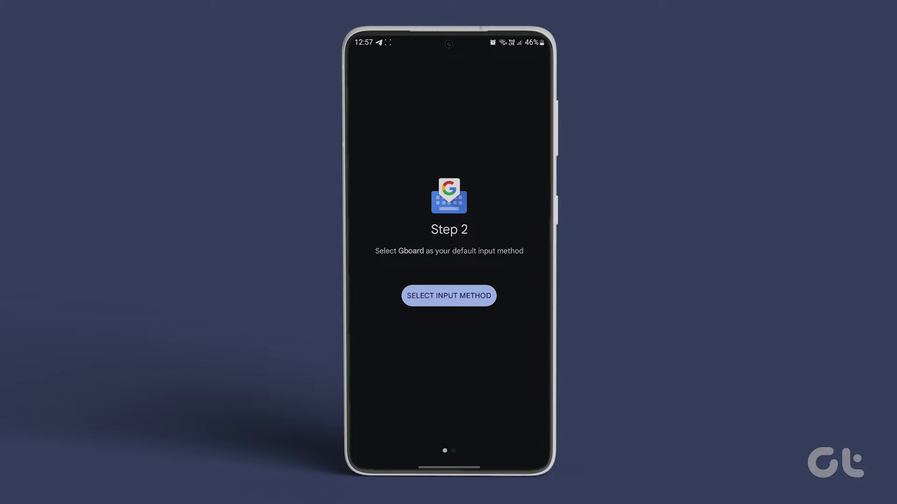
pyautogui.click(477, 295)
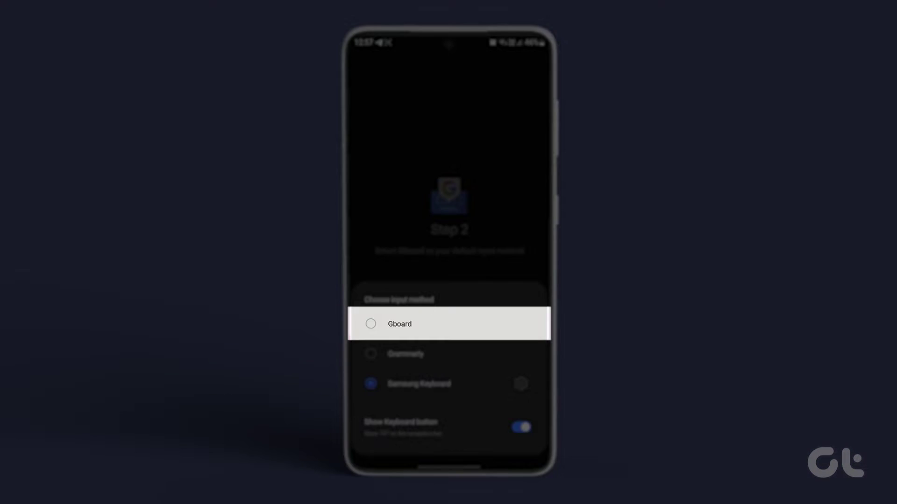